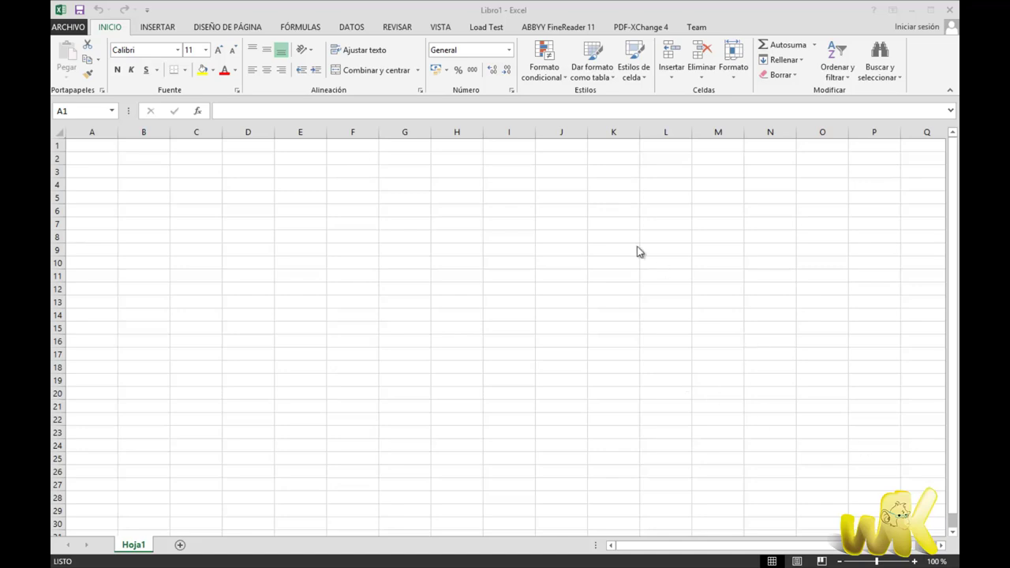
Step: Open Excel Options from ARCHIVO > Opciones, showing the General settings page
click(69, 28)
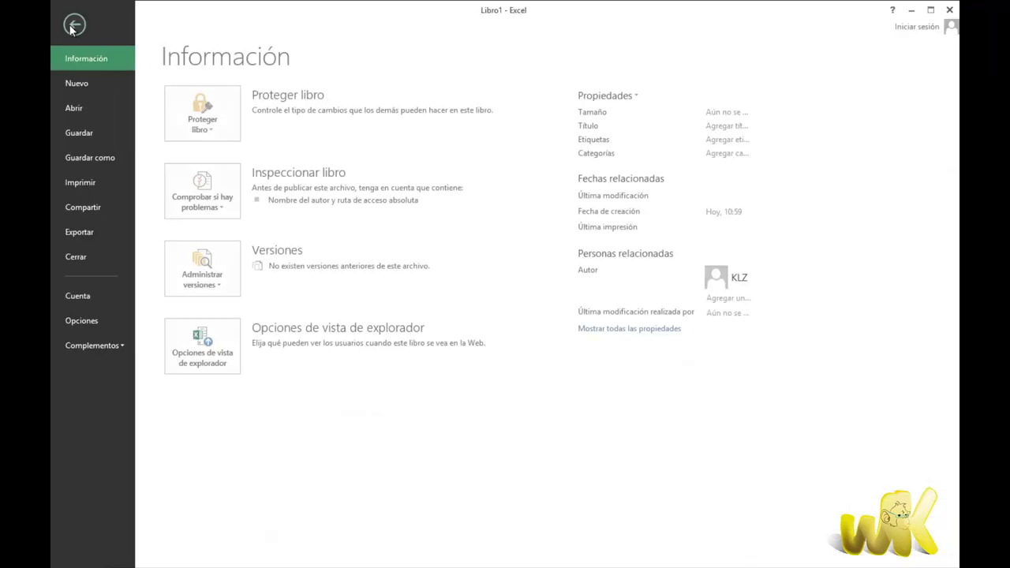
click(80, 324)
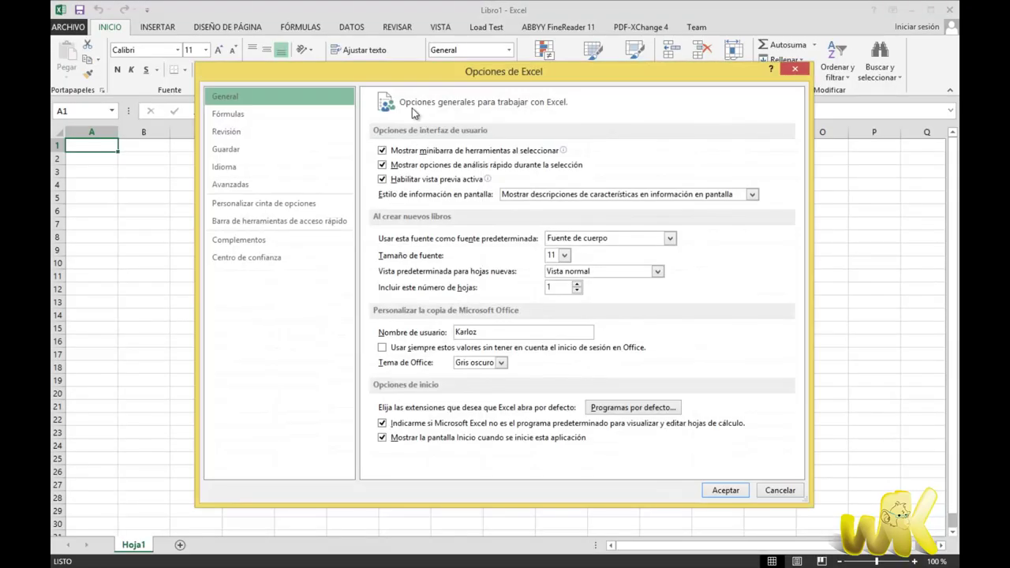
drag(389, 75, 321, 67)
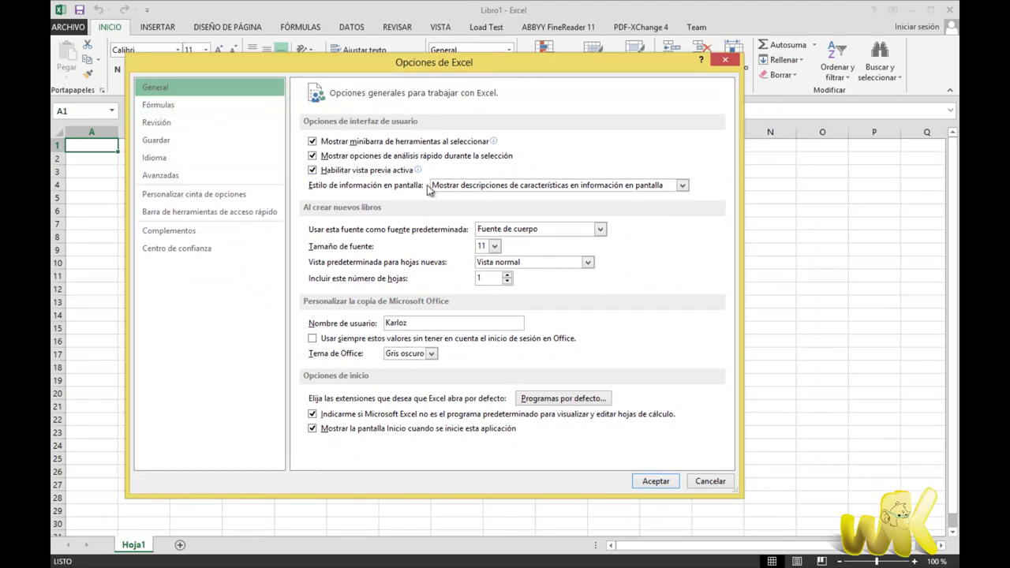
click(409, 322)
Step: Show the Guardar page and inspect the empty default personal templates location
click(162, 140)
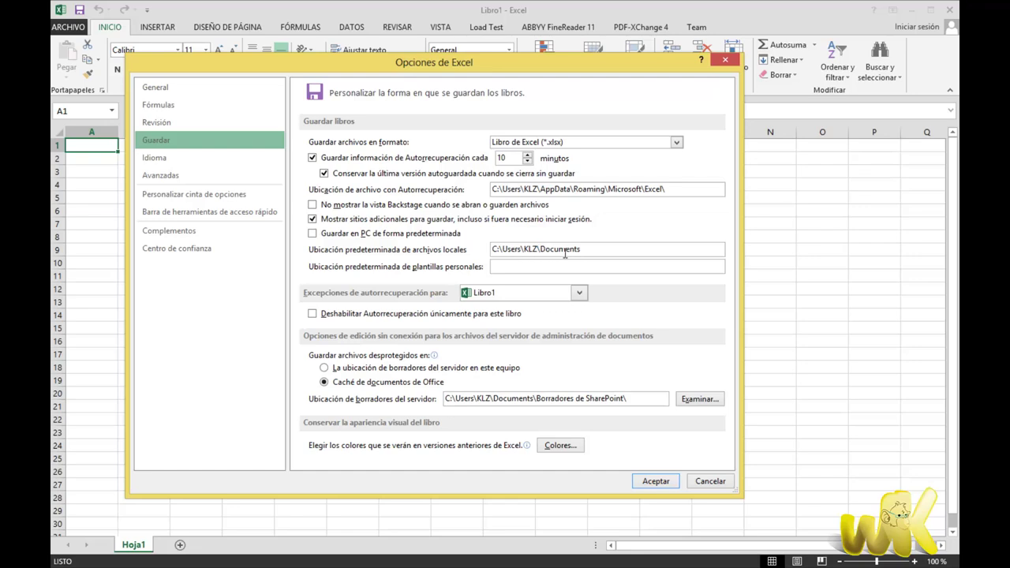
click(595, 249)
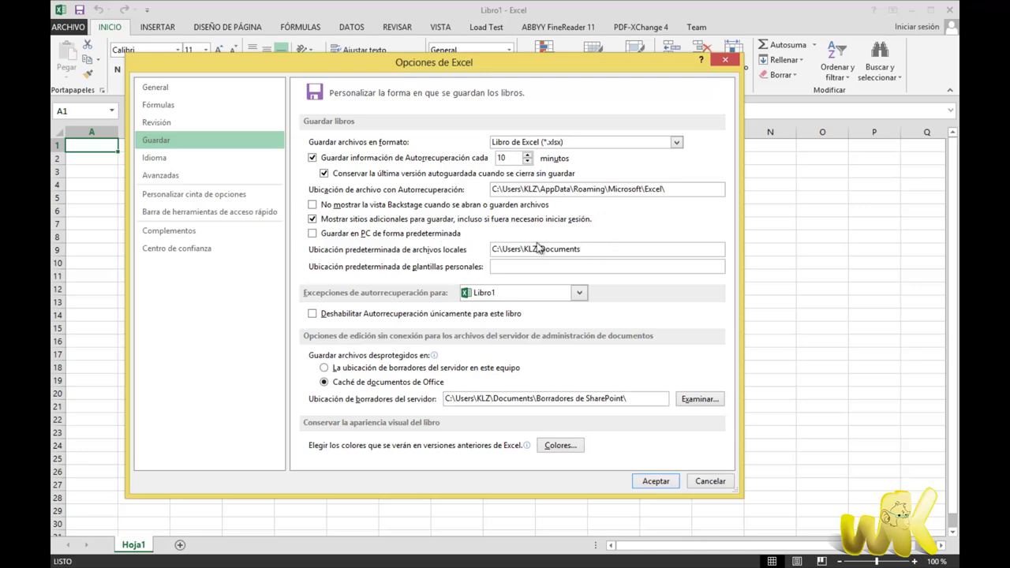
click(677, 142)
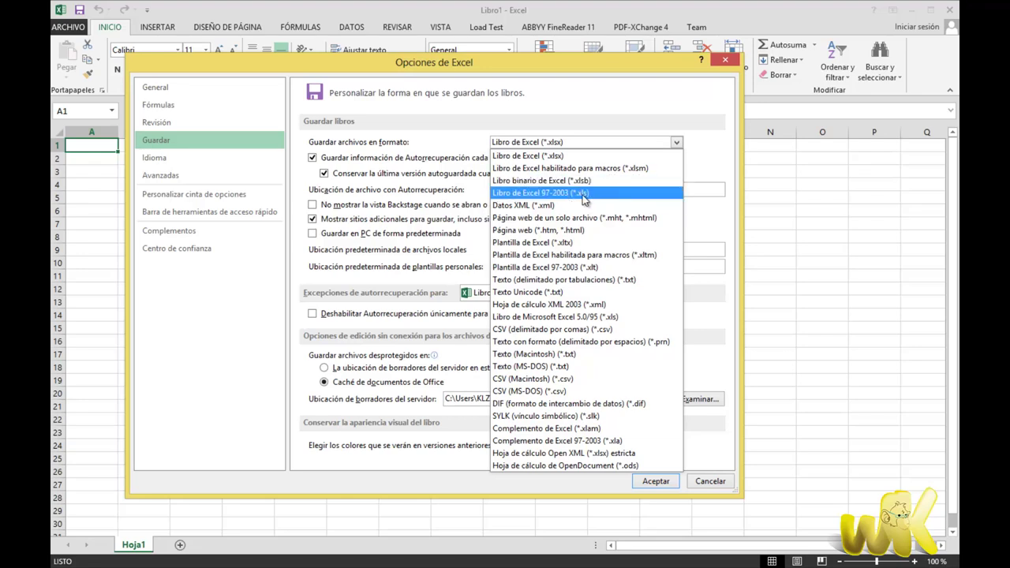
click(601, 145)
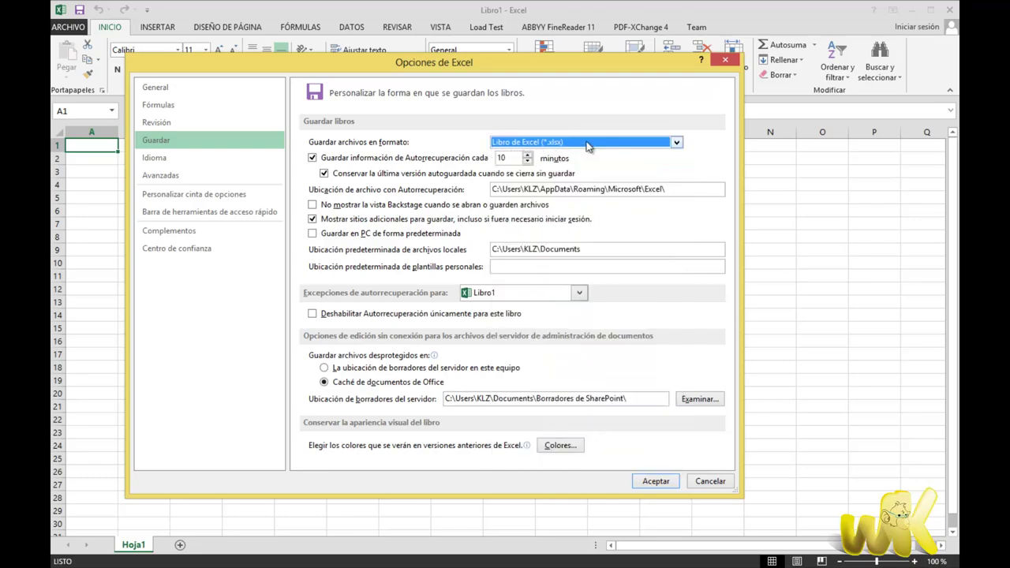
click(590, 145)
click(571, 156)
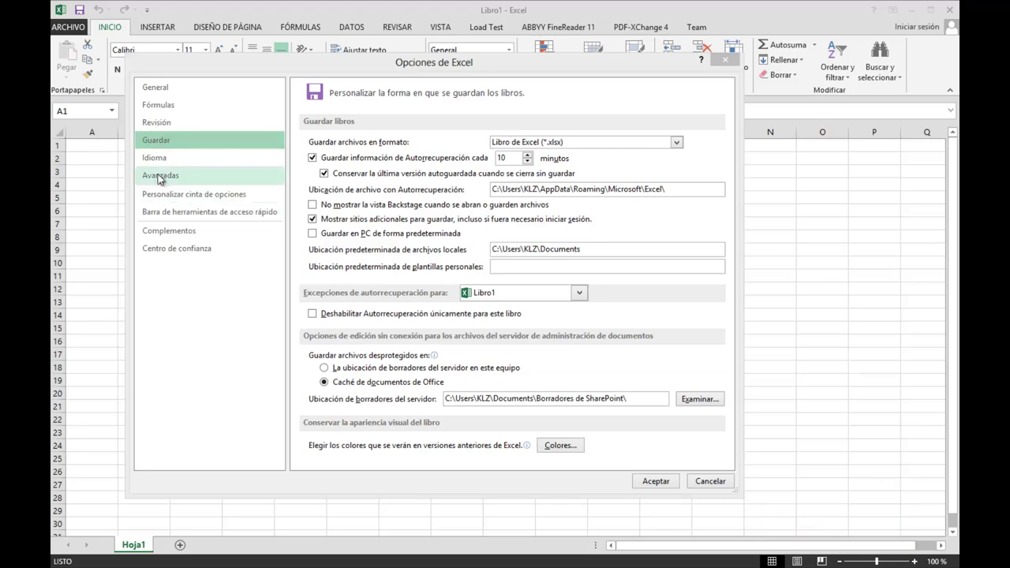
Step: Switch to Avanzadas, scroll down, and open then close Modificar listas personalizadas
click(160, 175)
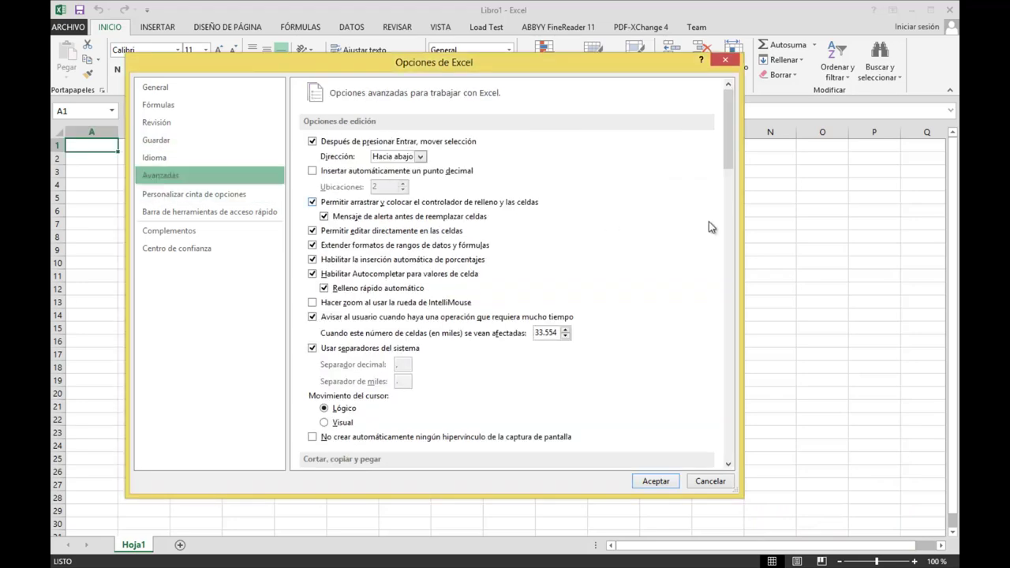
drag(729, 138, 724, 423)
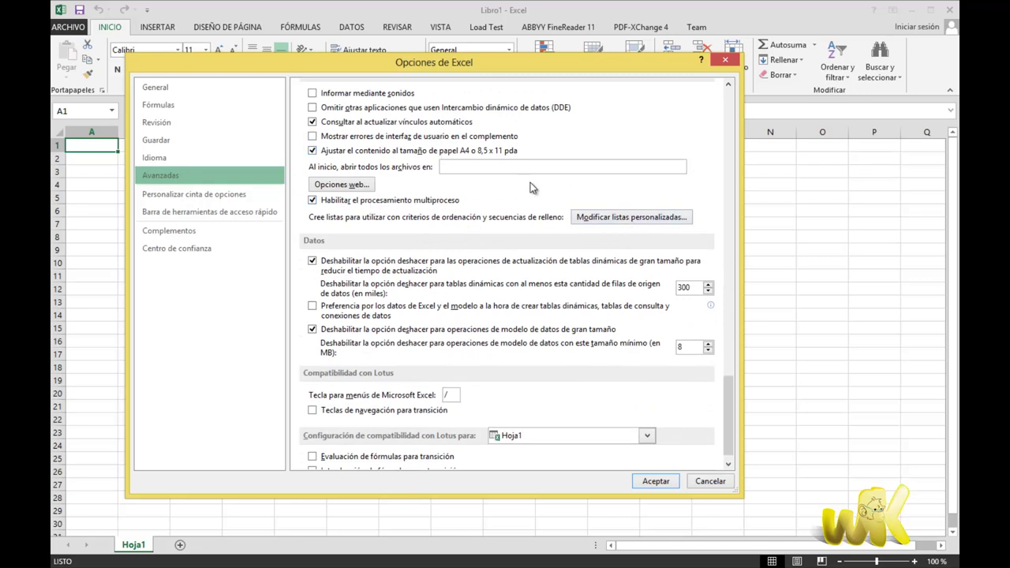
click(630, 221)
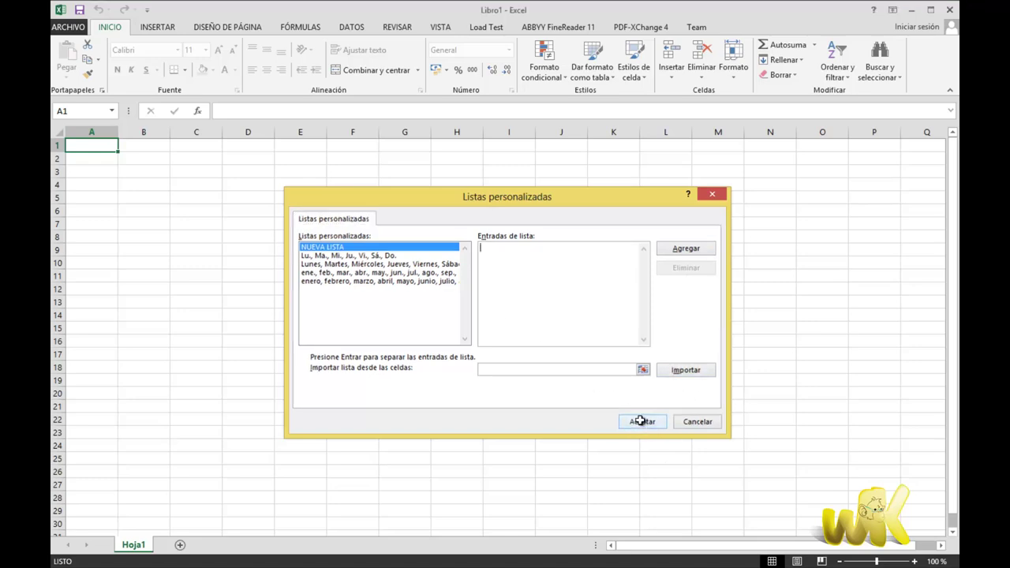
click(641, 421)
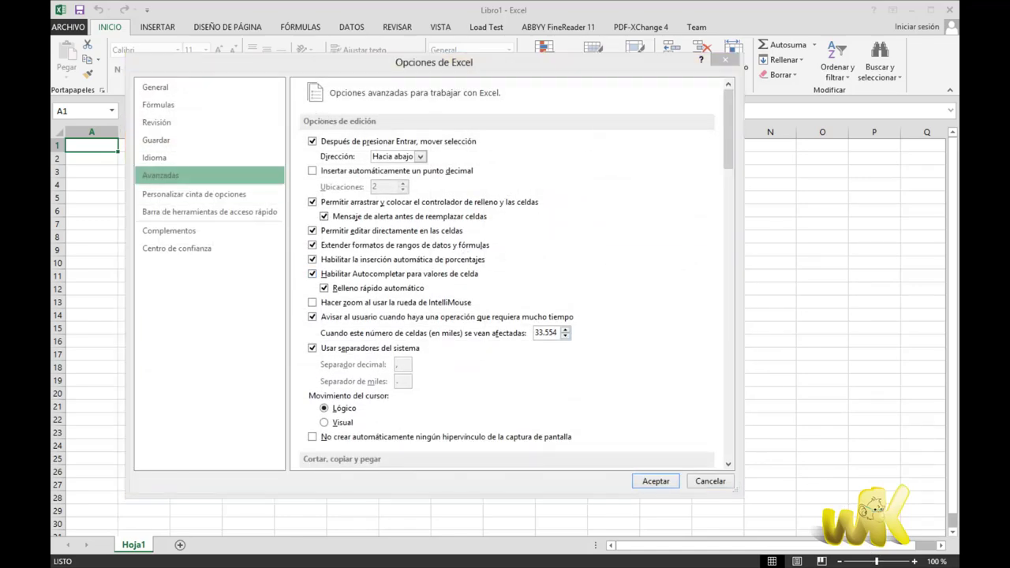
Step: Close Opciones de Excel with Aceptar, keeping the settings
click(653, 481)
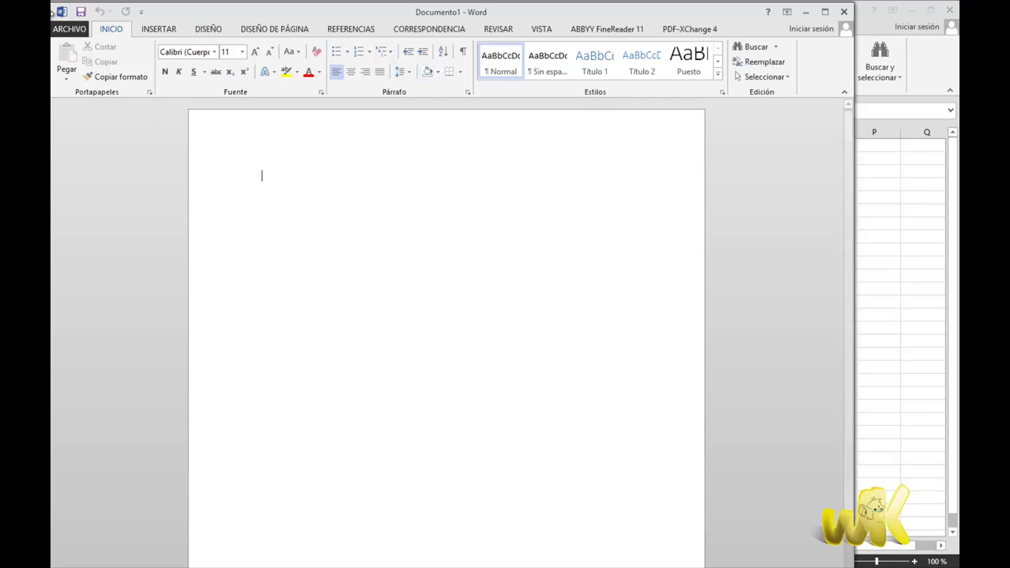
Step: Open Word Options on the Avanzadas page, scrolled down to the General file settings
click(70, 32)
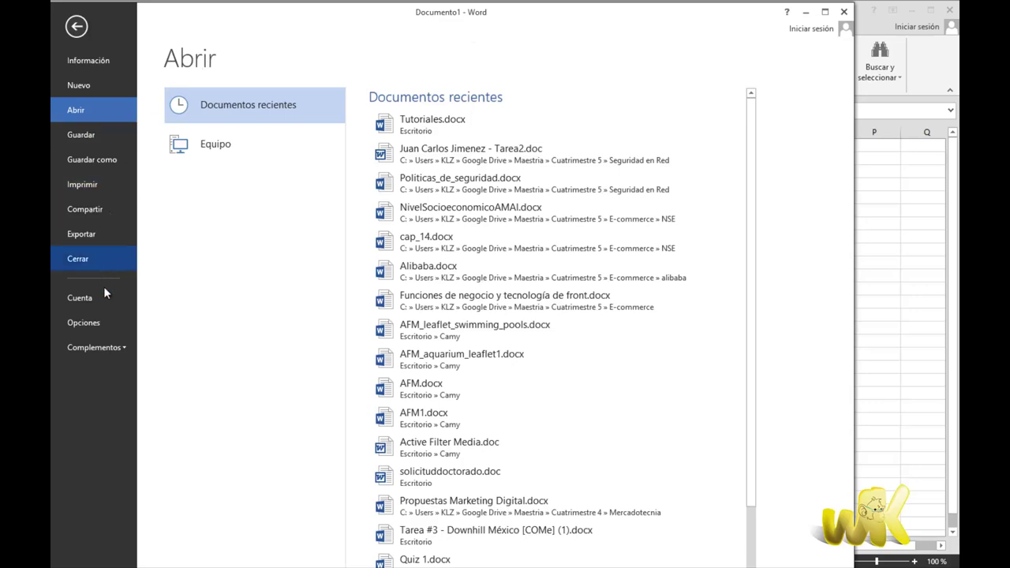
click(86, 319)
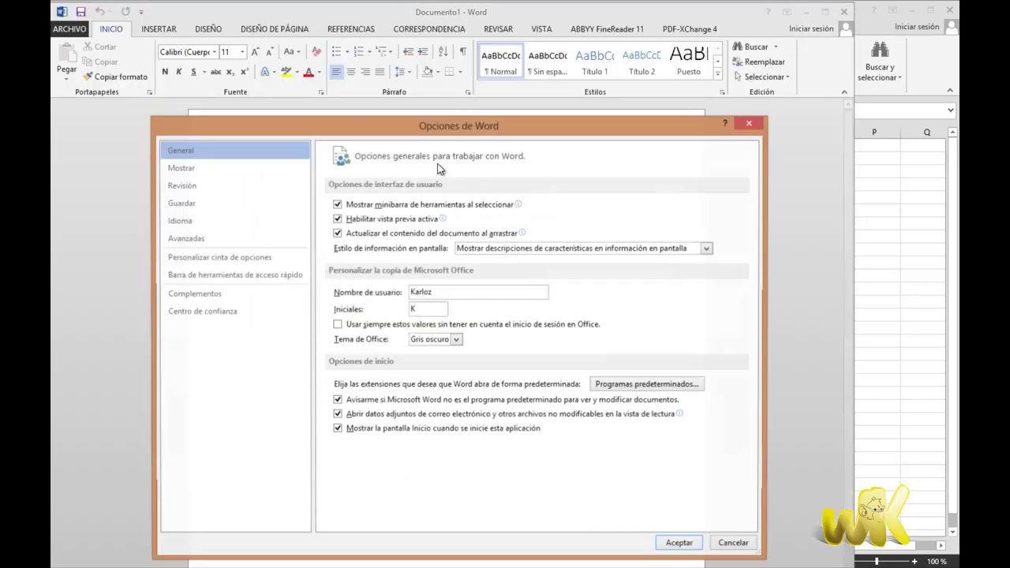
drag(388, 123, 411, 70)
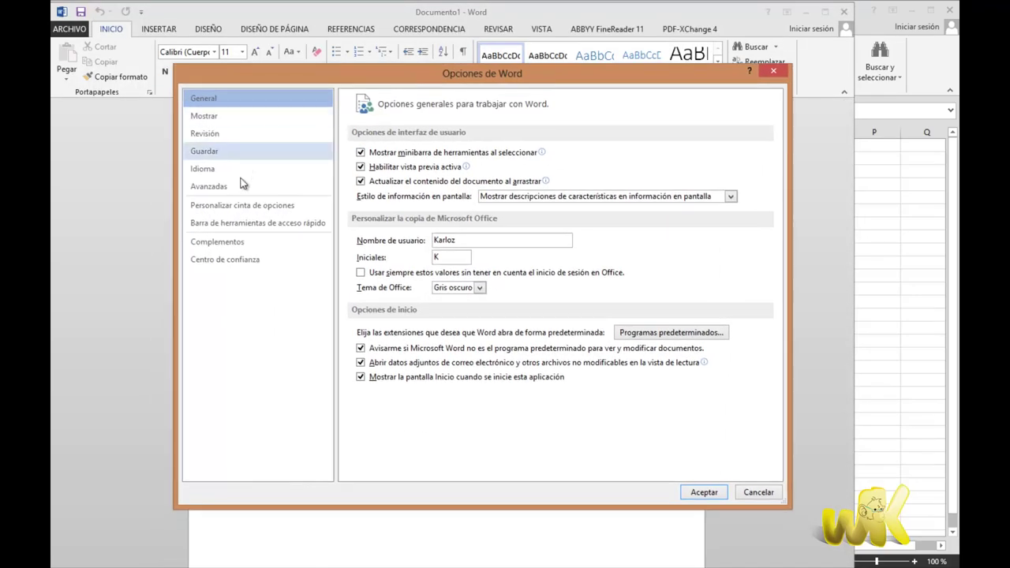
click(234, 192)
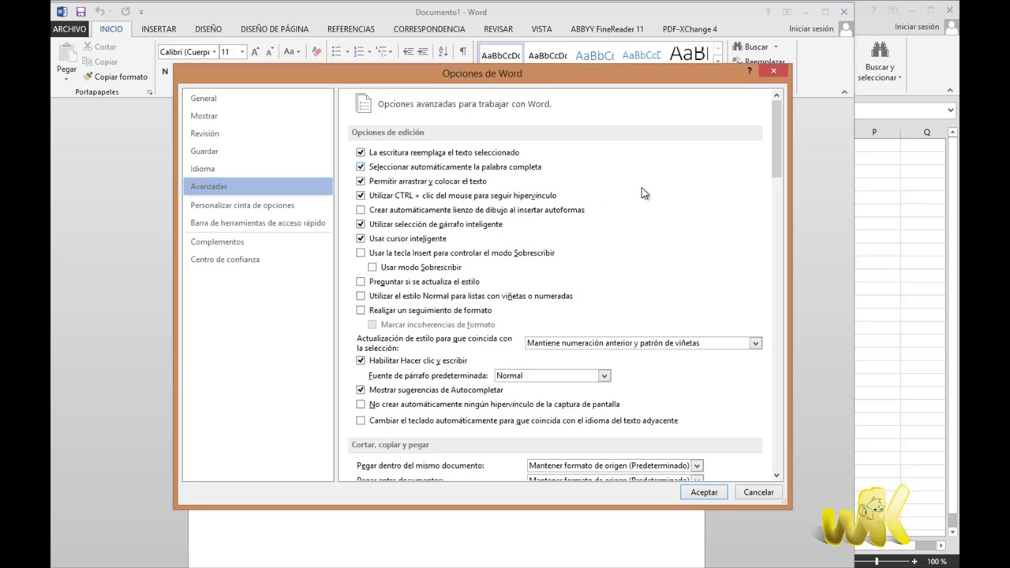
drag(776, 128, 777, 422)
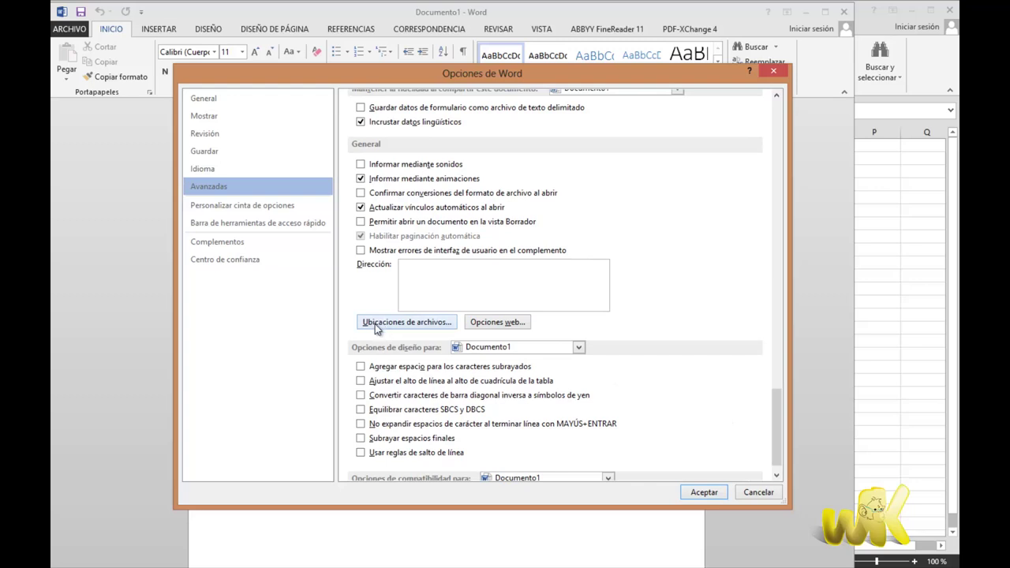
Step: In Ubicaciones de archivos, select Plantillas personales and start changing its folder
click(404, 323)
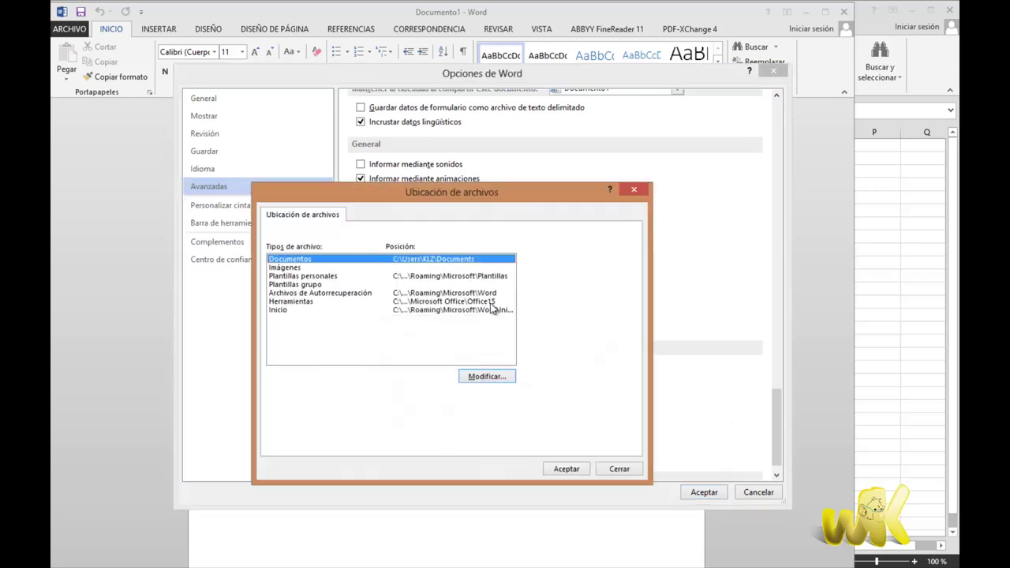
mouse_move(502, 203)
mouse_down()
mouse_move(589, 166)
mouse_move(577, 162)
mouse_up()
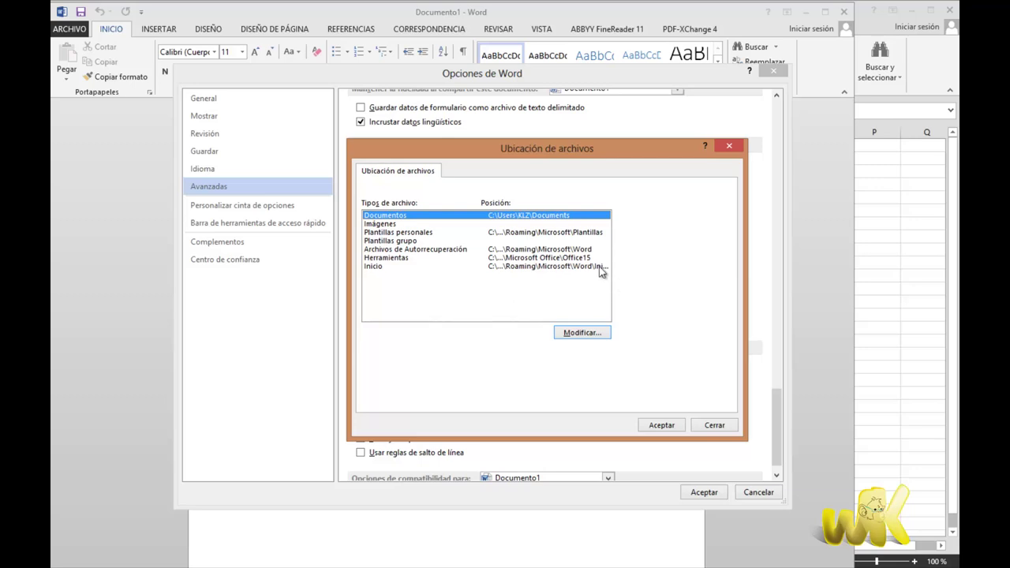
click(507, 233)
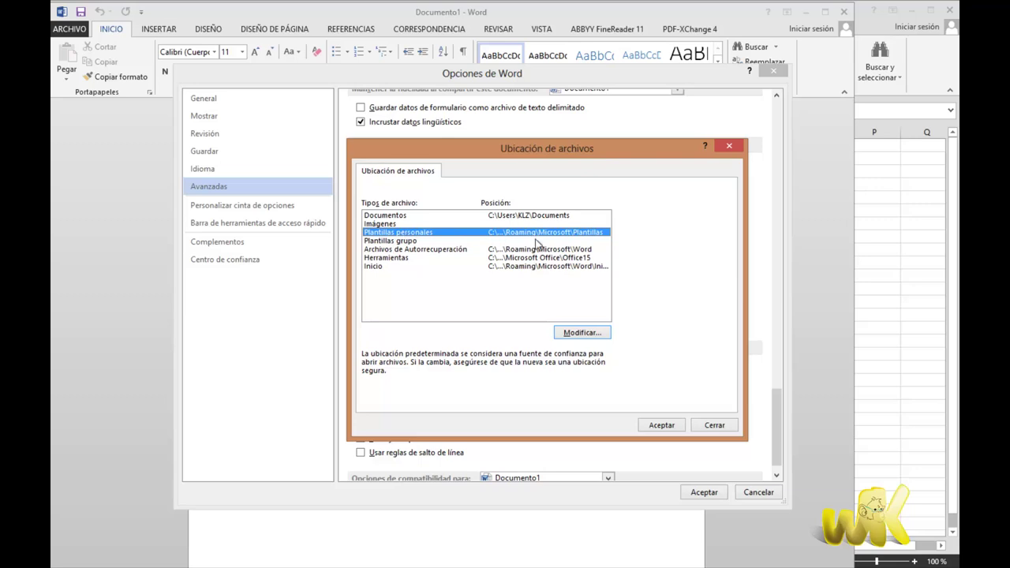
click(588, 334)
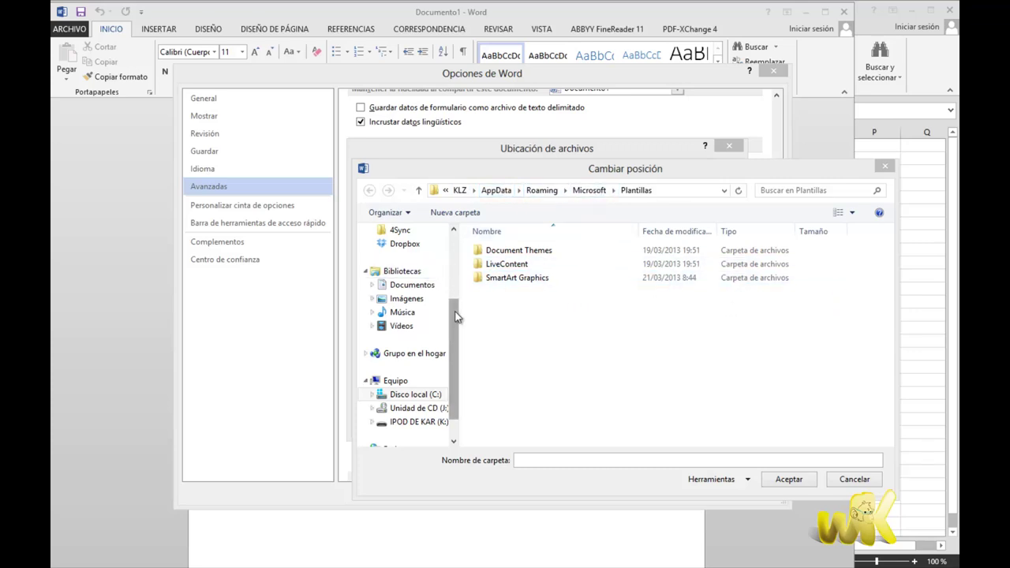
Step: Set the personal templates folder to Documentos\Plantillas personalizadas de Office
mouse_move(459, 311)
mouse_down()
mouse_move(457, 257)
mouse_move(457, 309)
mouse_up()
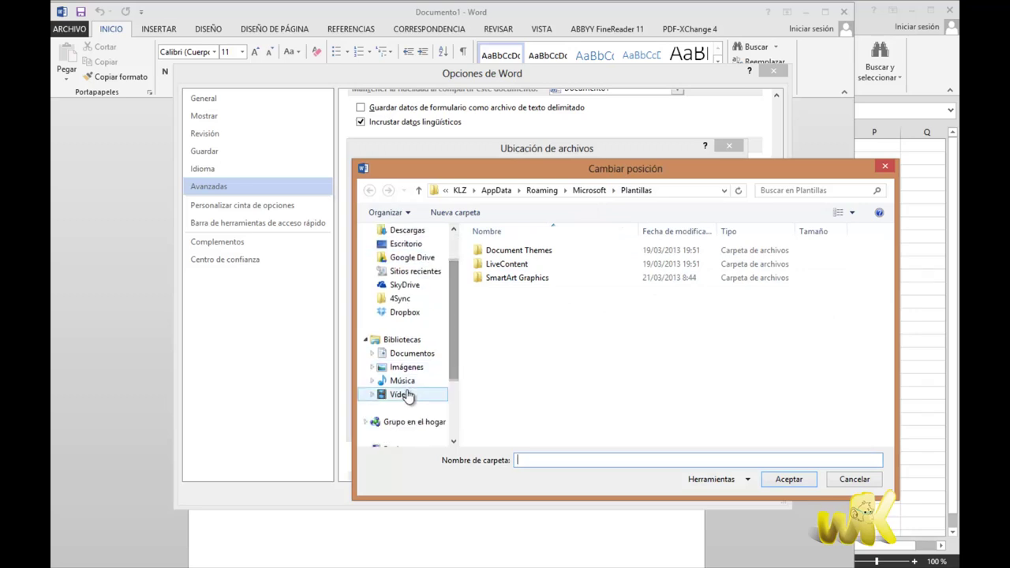
click(409, 355)
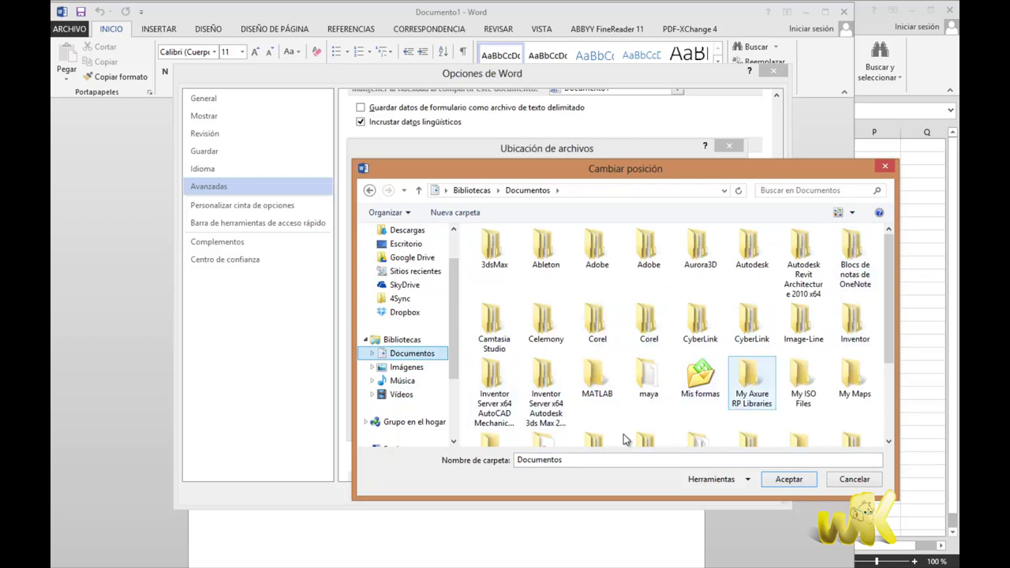
key(Tab)
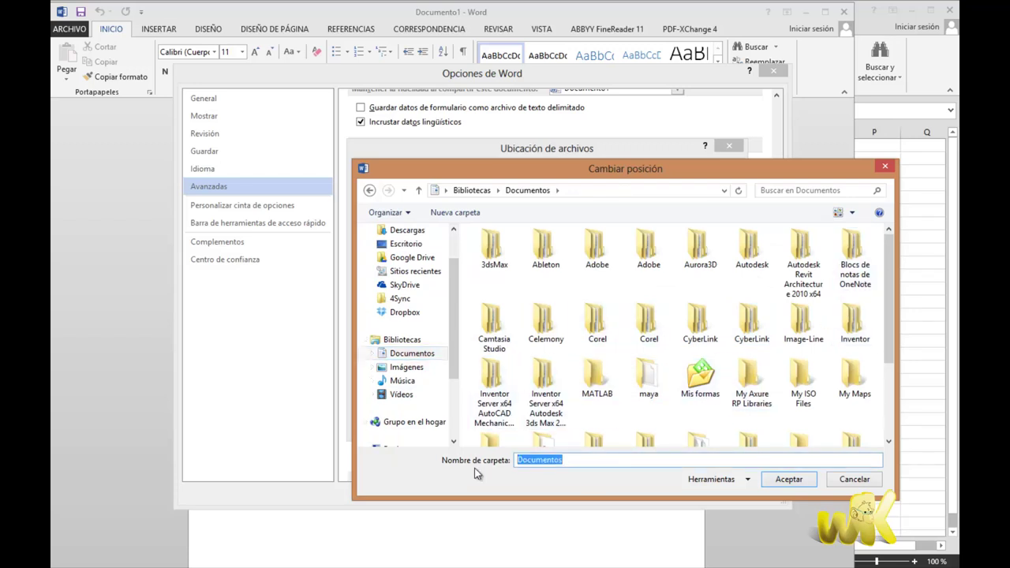
text(Plantillas)
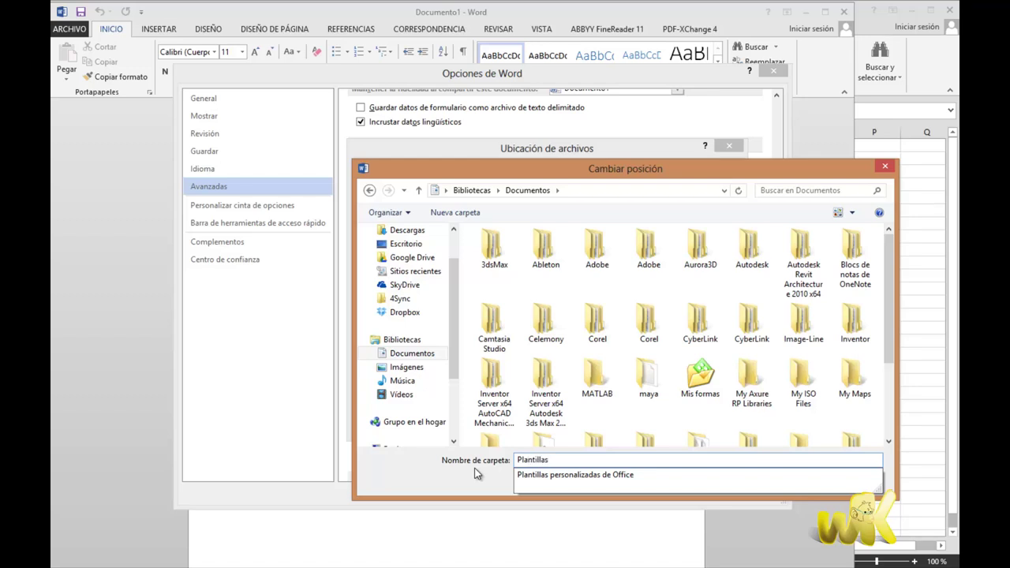
key(Down)
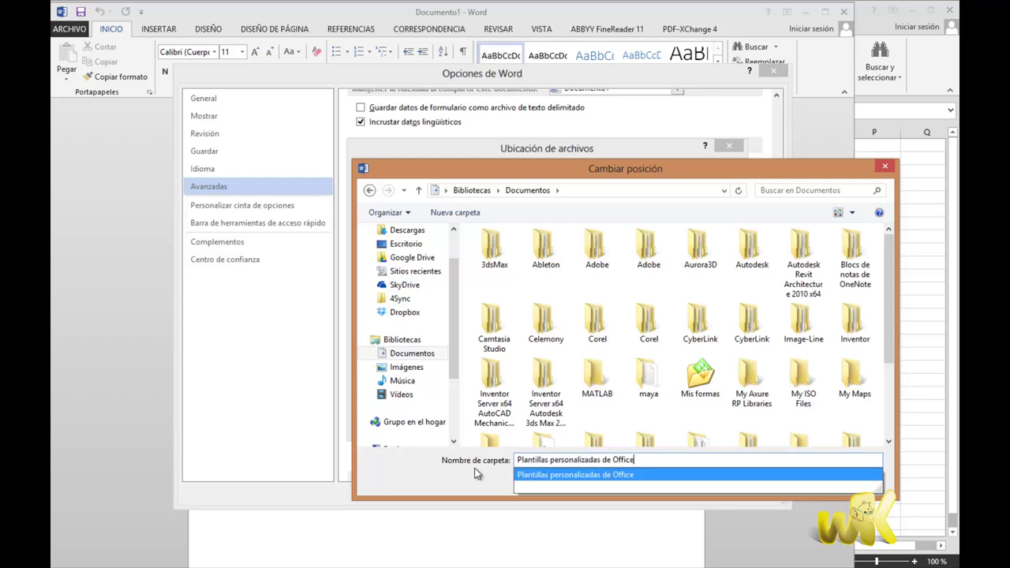
key(Return)
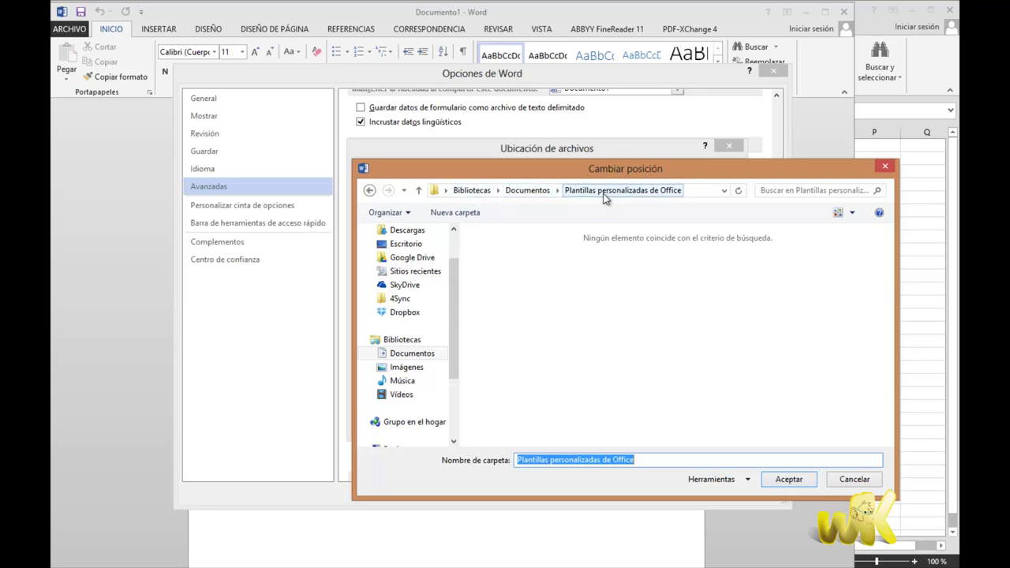
click(803, 481)
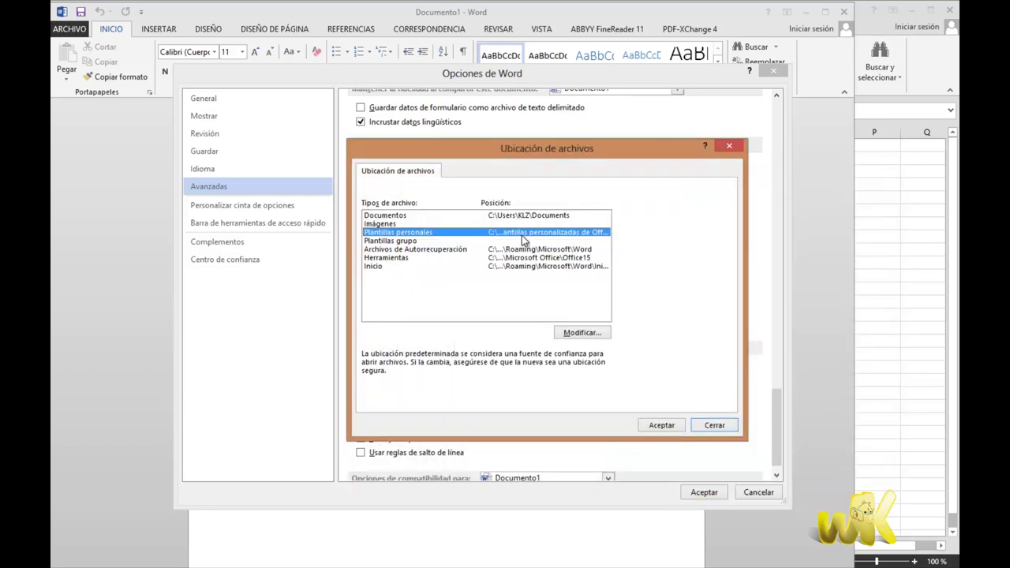
Step: Accept the updated file locations to return to Word's Avanzadas options
click(661, 425)
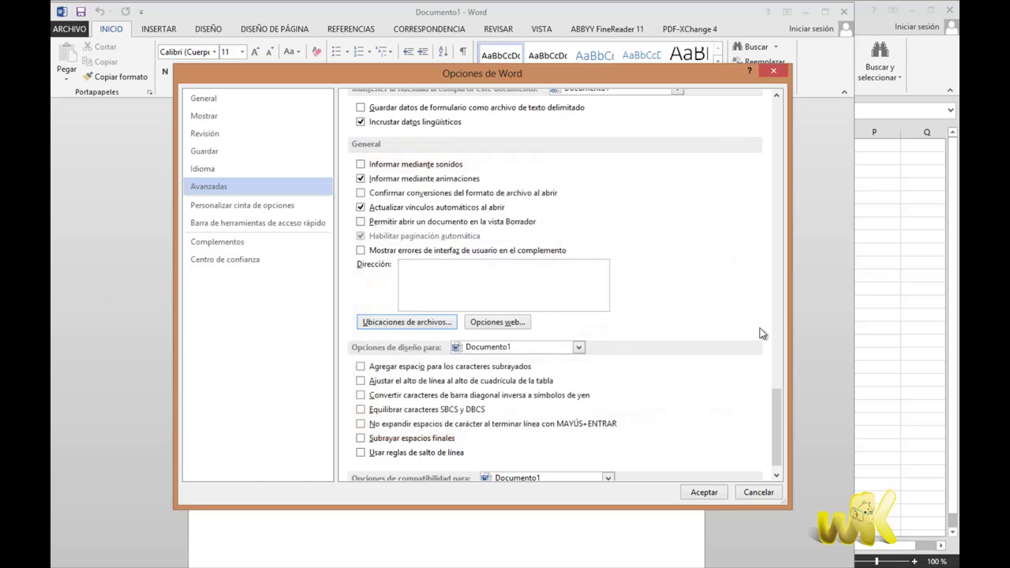
click(361, 206)
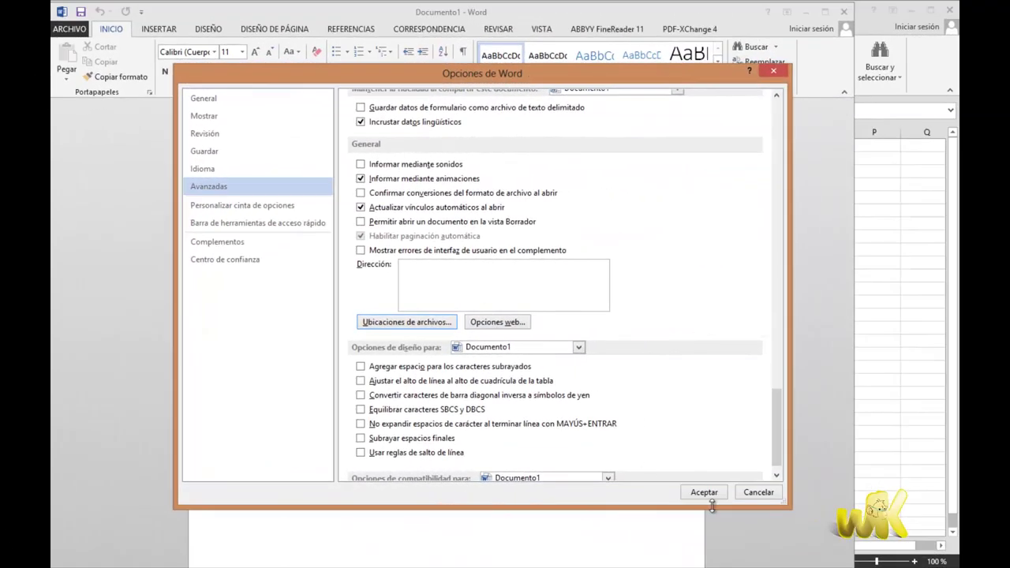
Step: Apply Opciones de Word and close Word, returning to the blank workbook Libro1
click(704, 492)
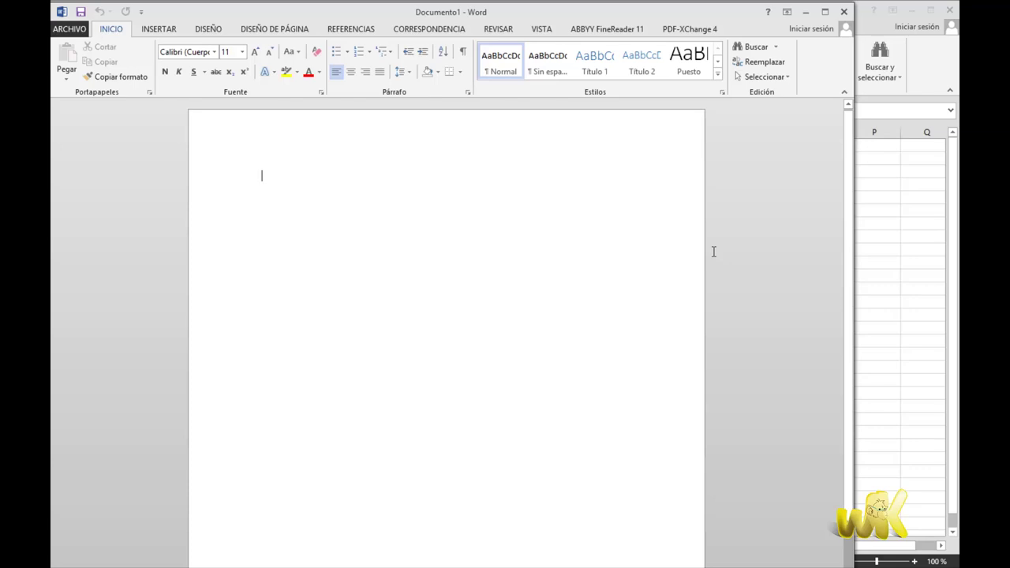
click(843, 12)
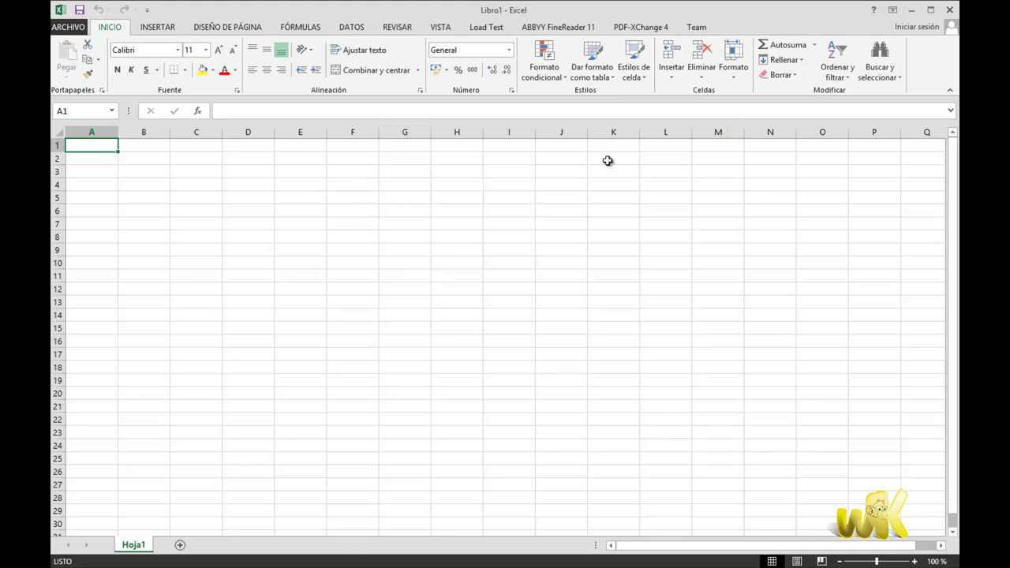
Step: Open the Save As browse dialog for Libro1 via ARCHIVO > Guardar como > Examinar
click(68, 27)
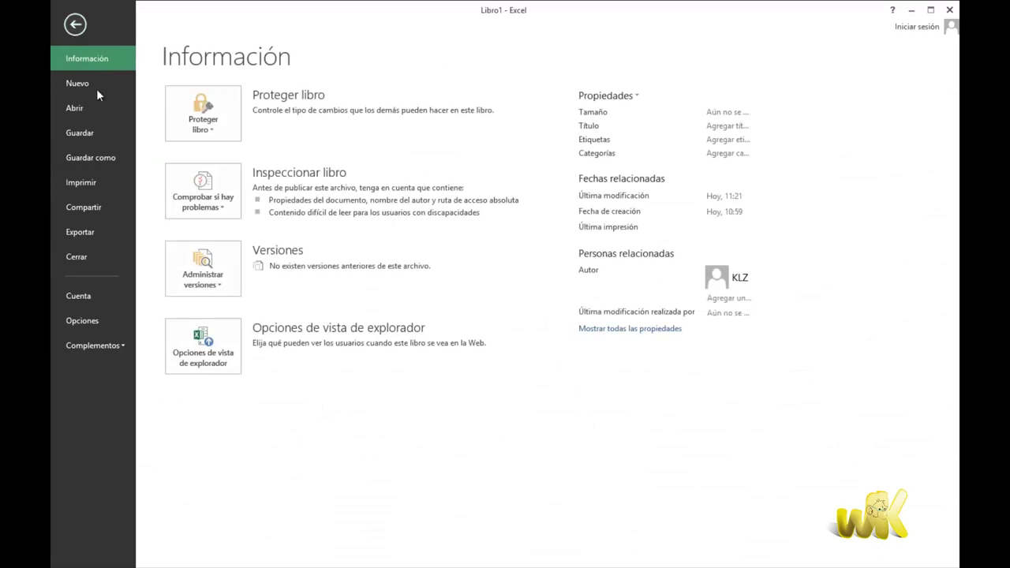
click(92, 159)
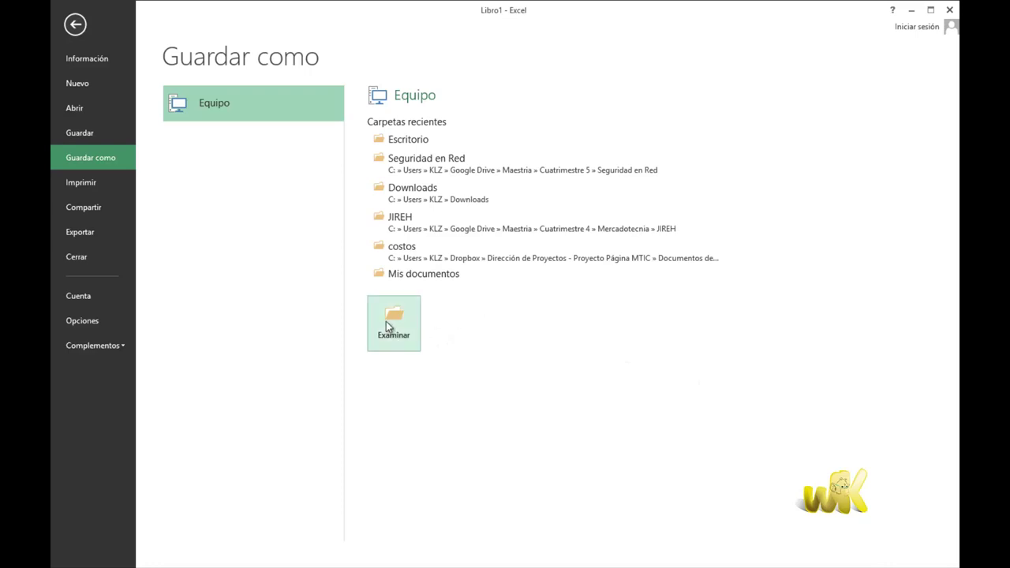
click(385, 324)
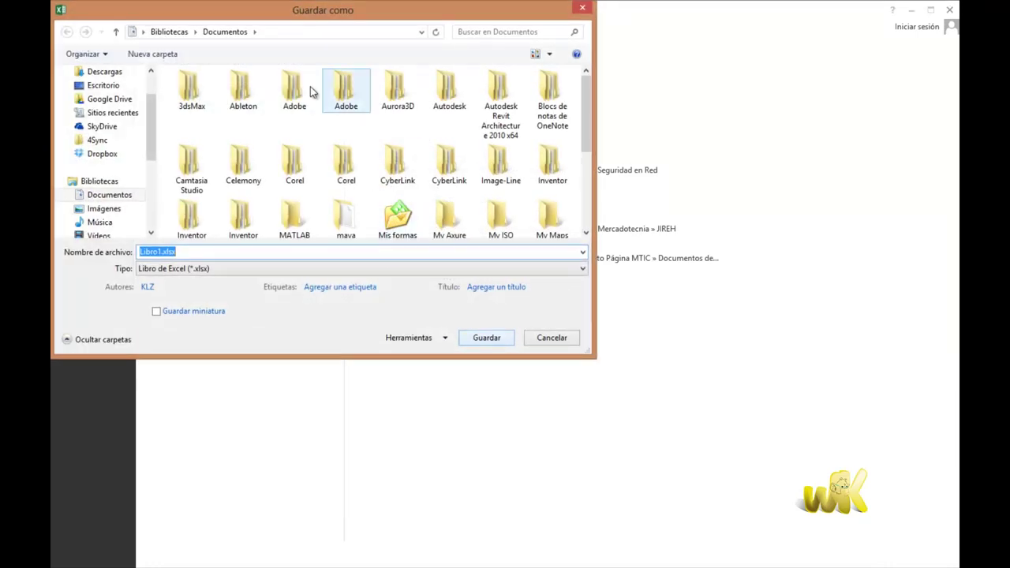
drag(375, 14, 491, 25)
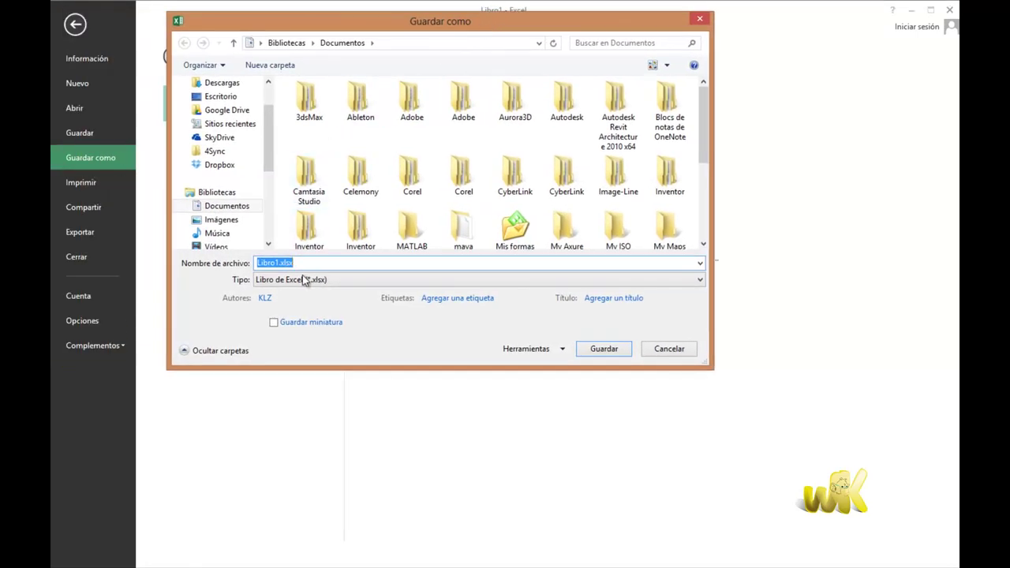
Step: Set the file type to Plantilla de Excel (*.xltx), toggling to .xlsx and back to confirm
click(317, 283)
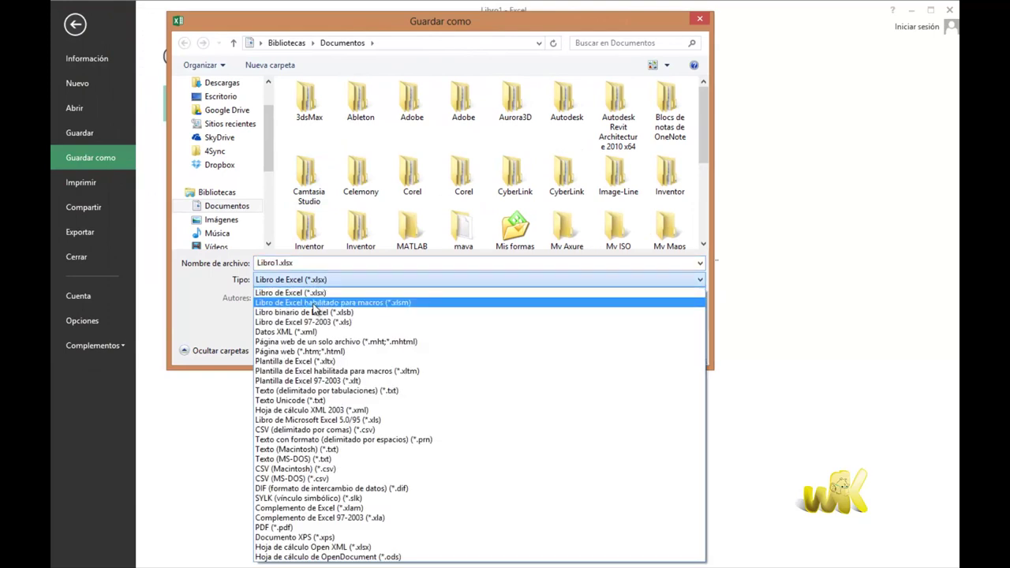
click(329, 363)
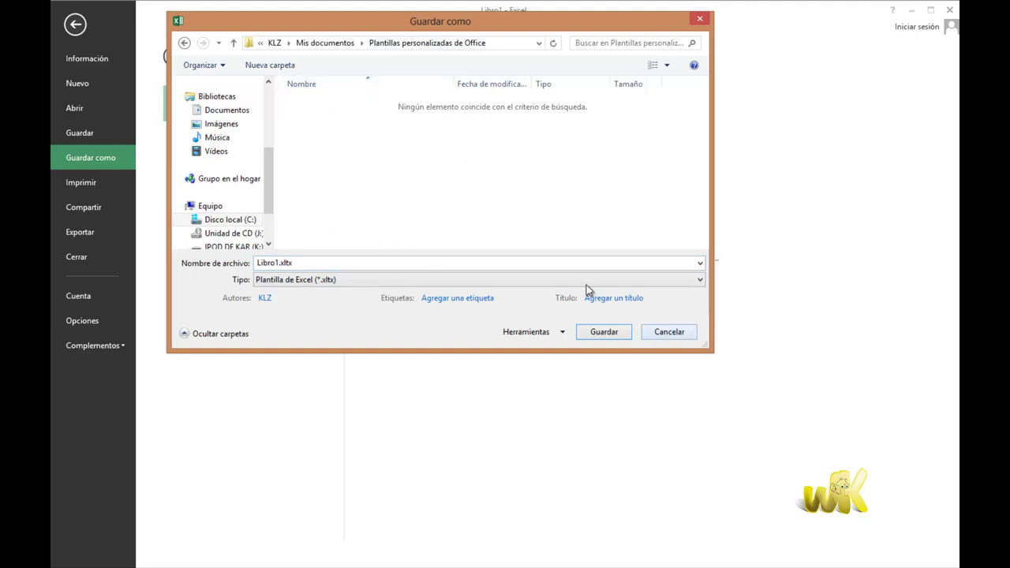
click(348, 281)
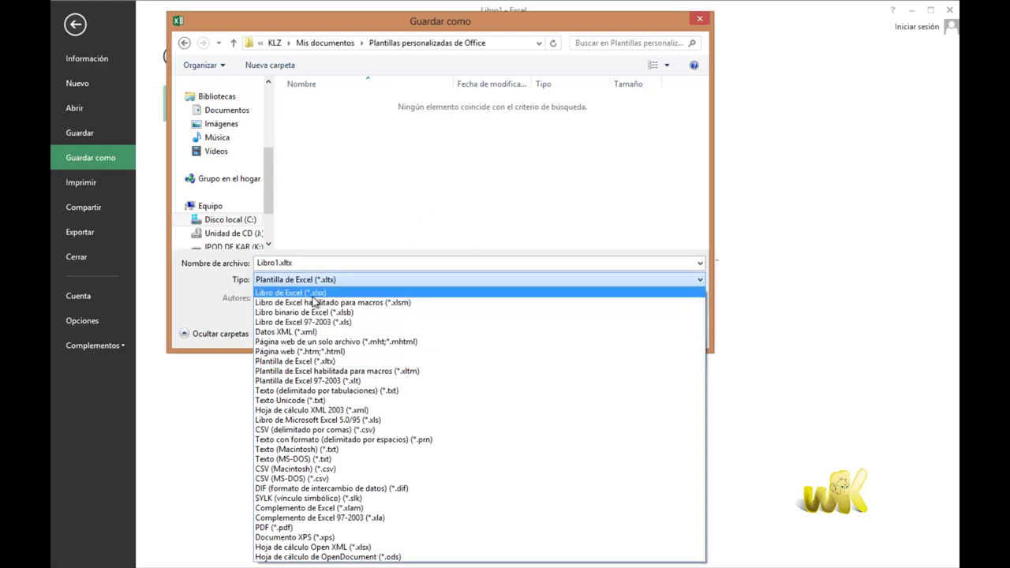
click(313, 294)
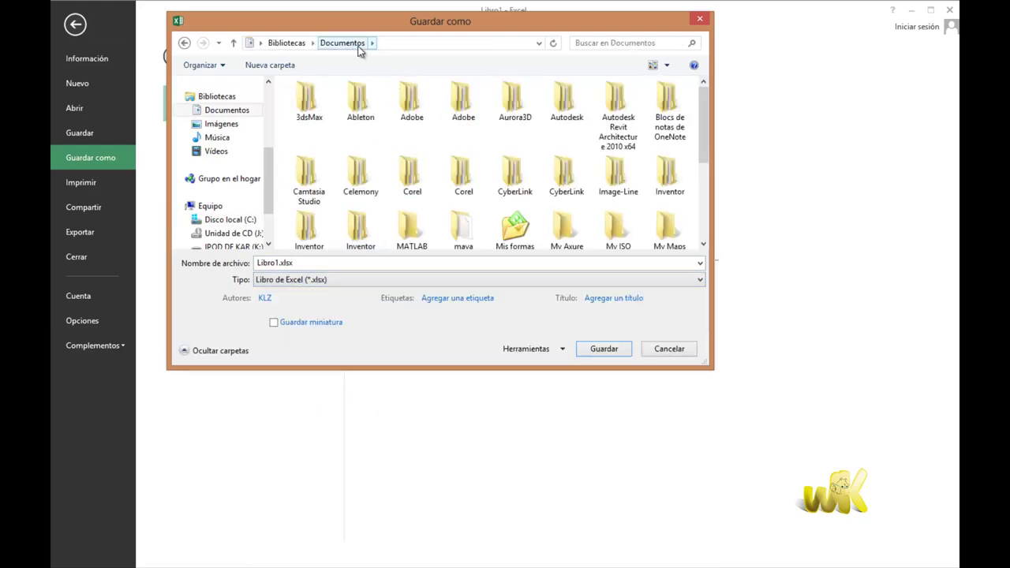
click(323, 281)
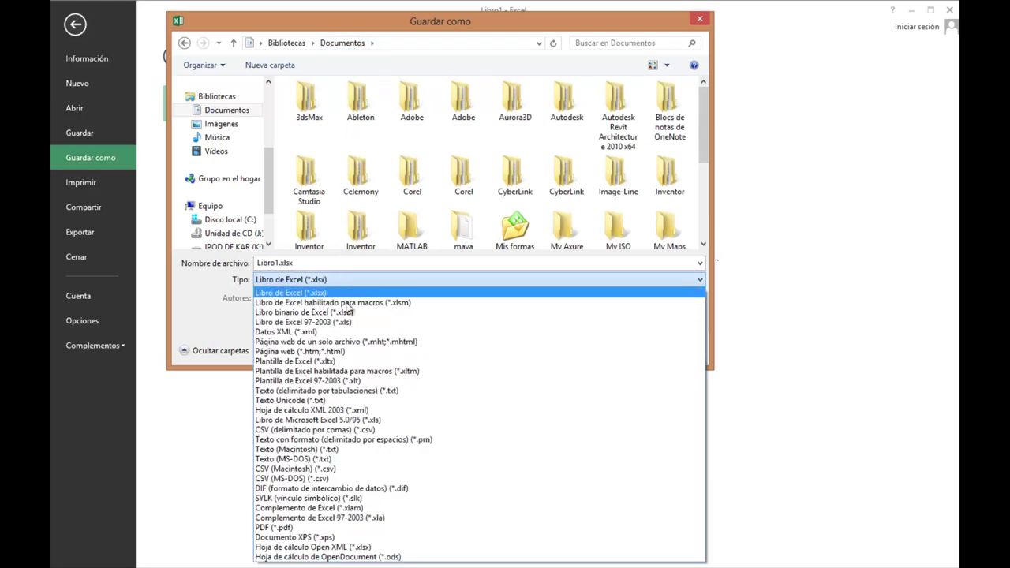
click(317, 362)
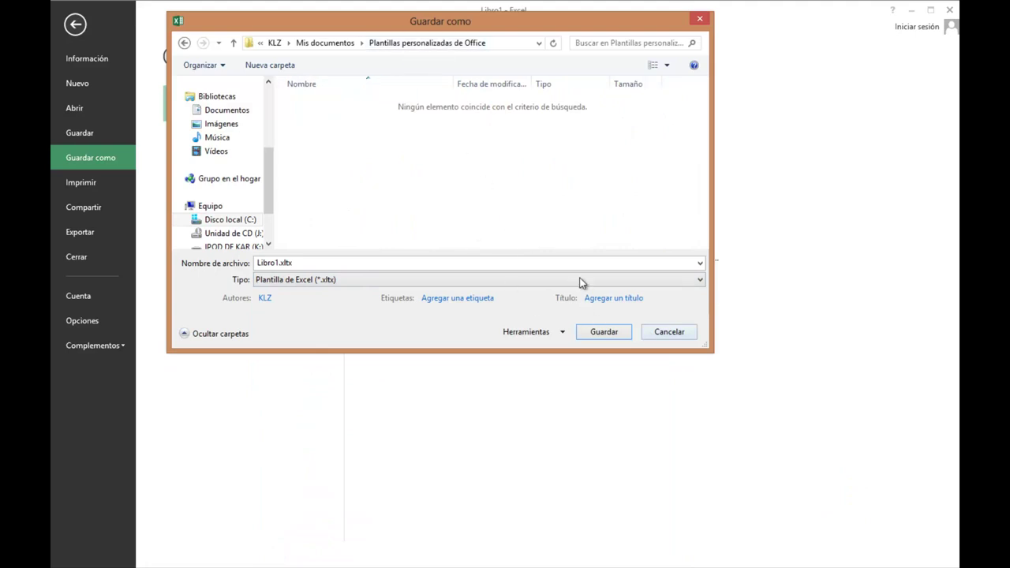
Step: Cancel the Guardar como dialog, leaving Libro1 unsaved on the Save As page
click(669, 332)
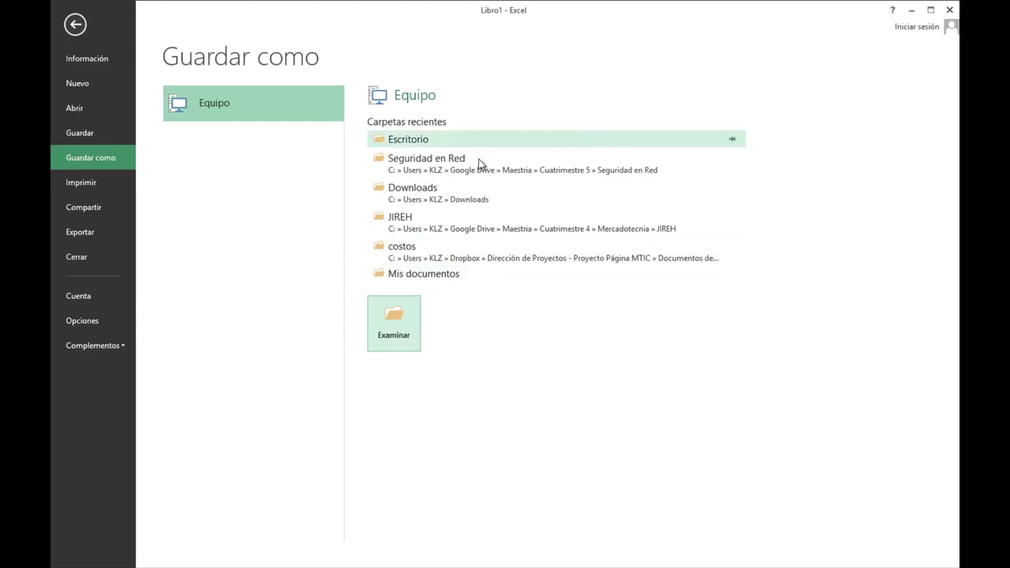